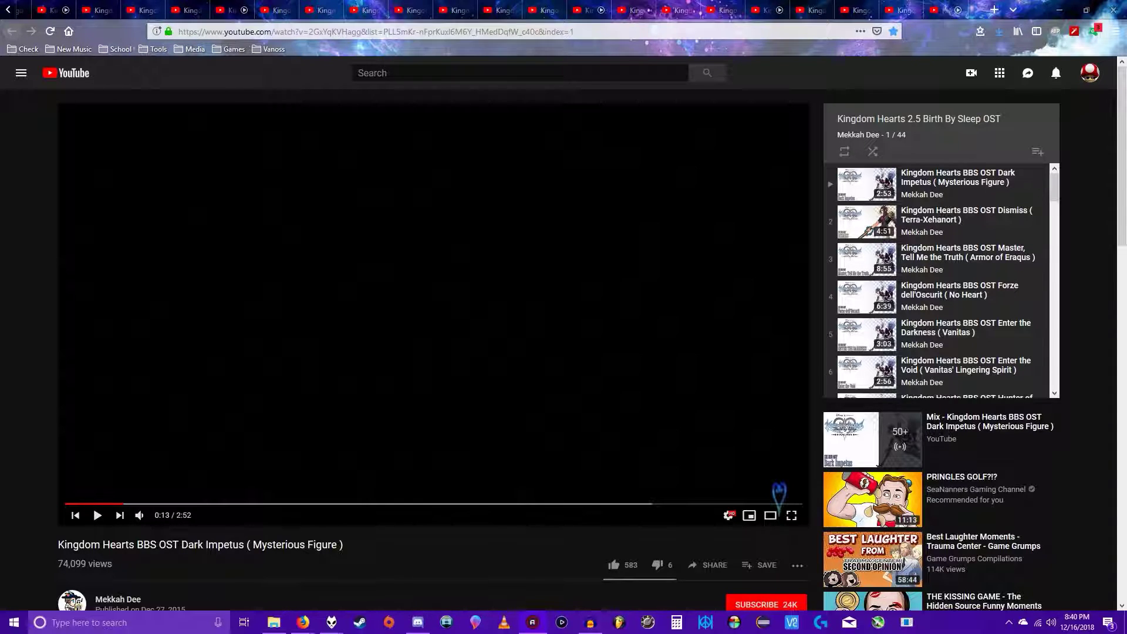
Reload all the open Kingdom Hearts soundtrack tabs at once from the tab context menu
right_click(490, 10)
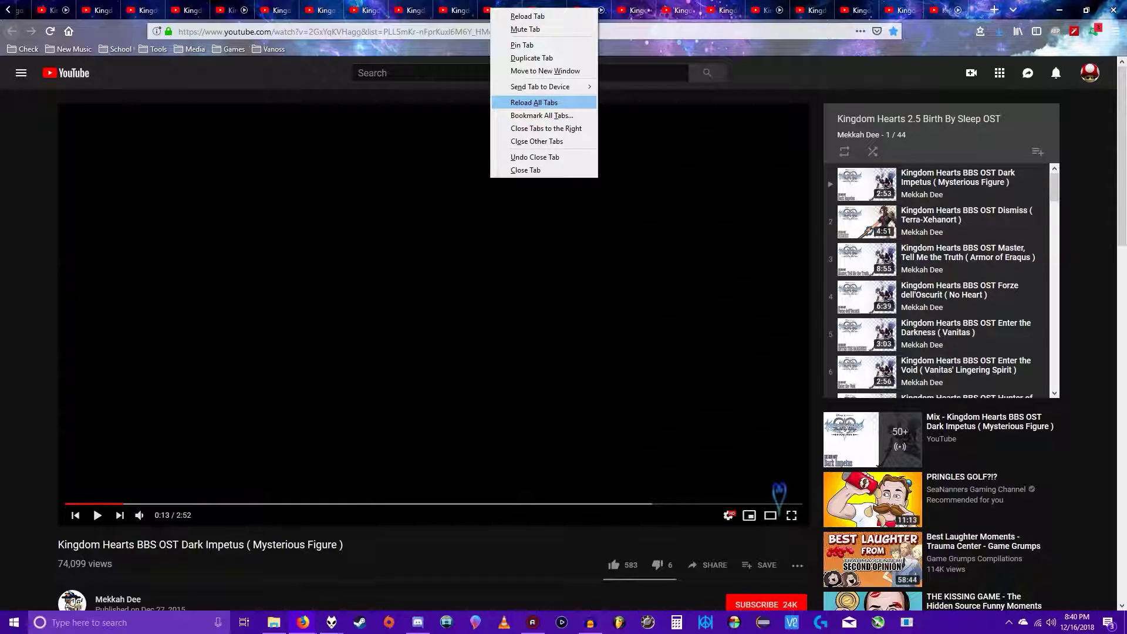
left_click(534, 103)
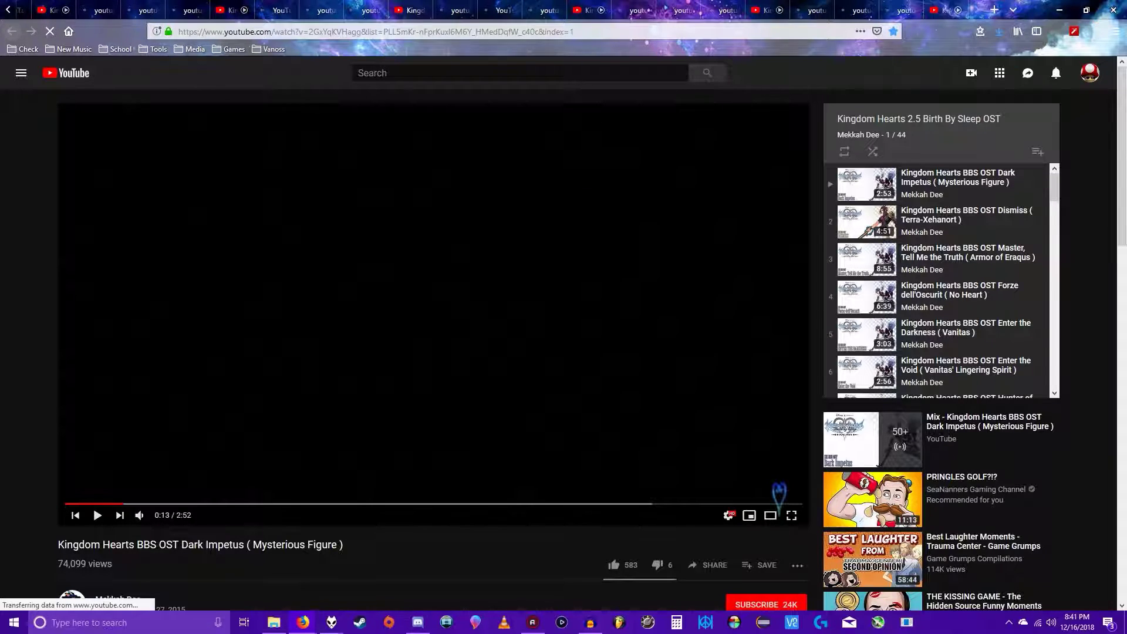